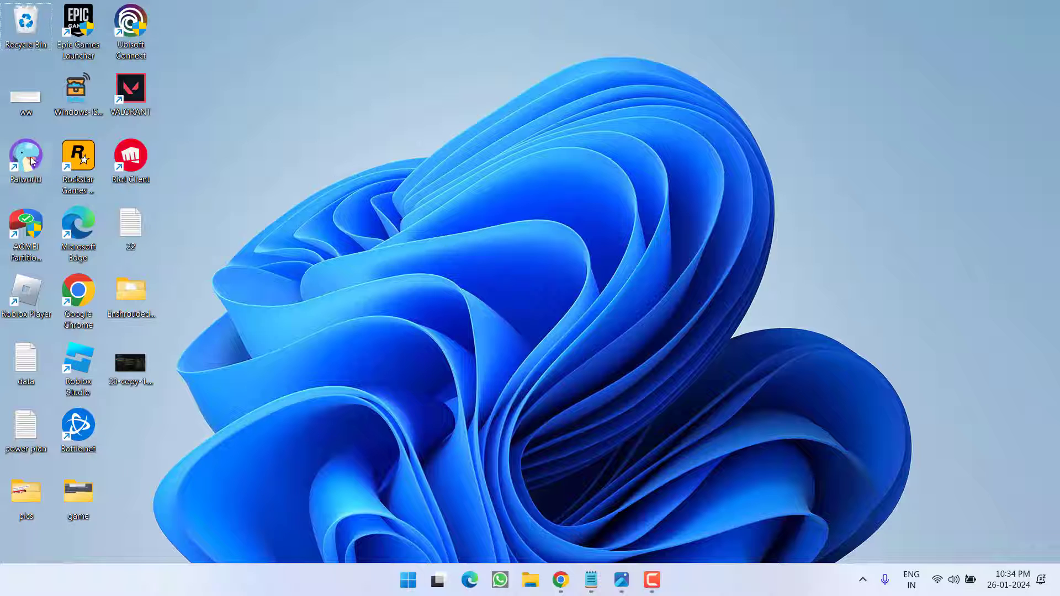
Step: Pin Palworld to the taskbar and bring up its jump-list entry's options menu
{"action": "left_click_drag", "start_coordinate": [30, 157], "coordinate": [707, 583]}
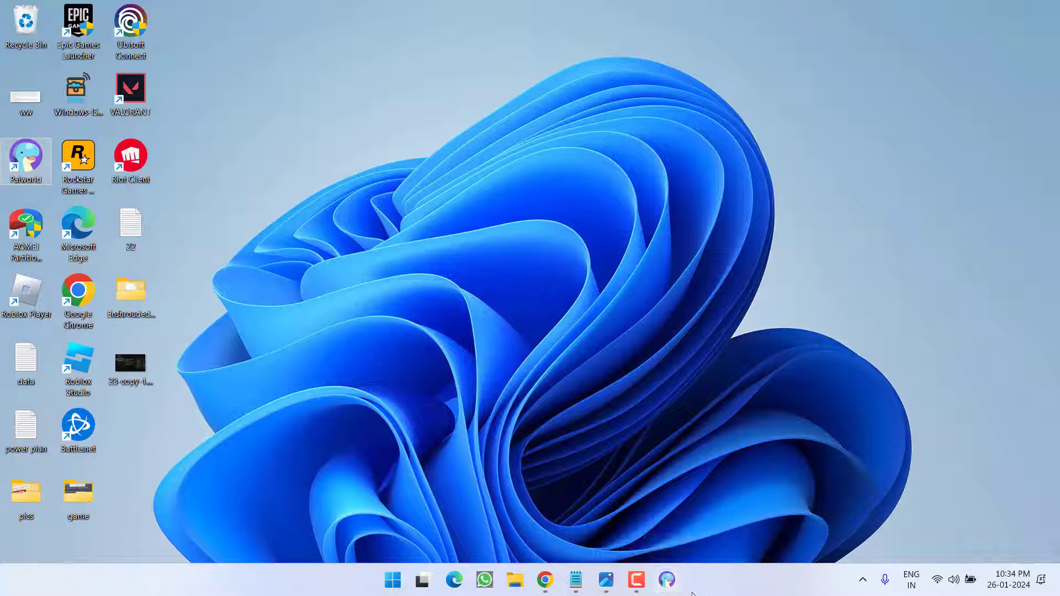
{"action": "right_click", "coordinate": [667, 581]}
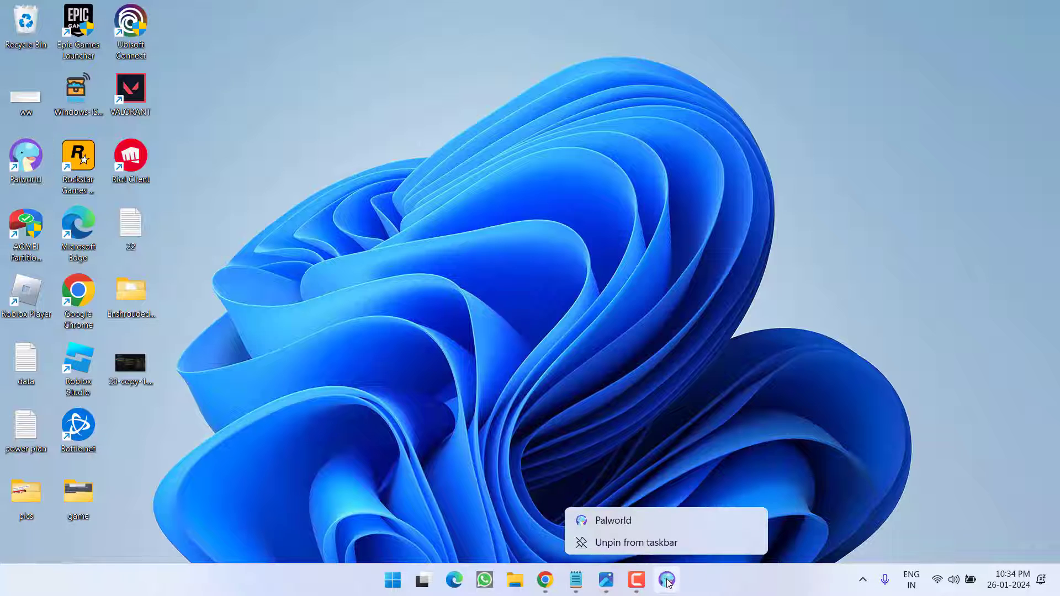
{"action": "right_click", "coordinate": [618, 525]}
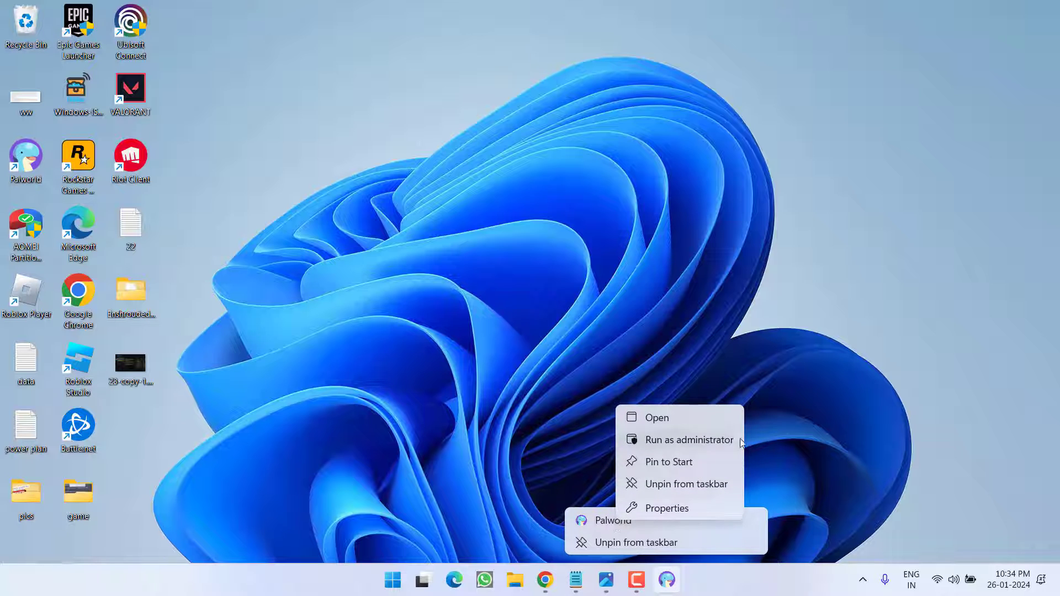
Step: Launch Palworld as administrator, dismiss the patch notes, then quit the game
{"action": "left_click", "coordinate": [717, 445]}
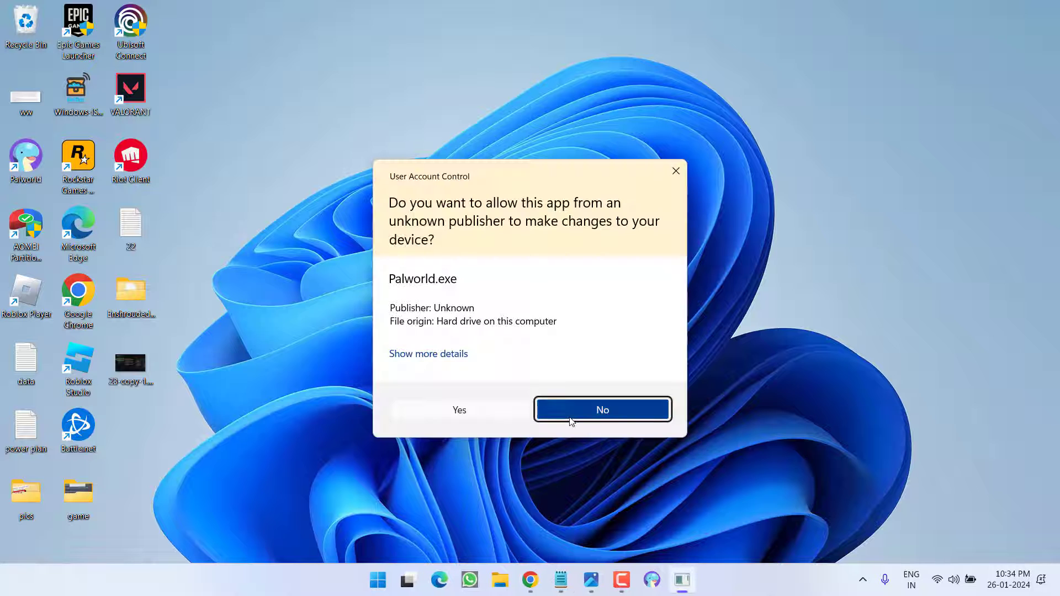
{"action": "left_click", "coordinate": [510, 414]}
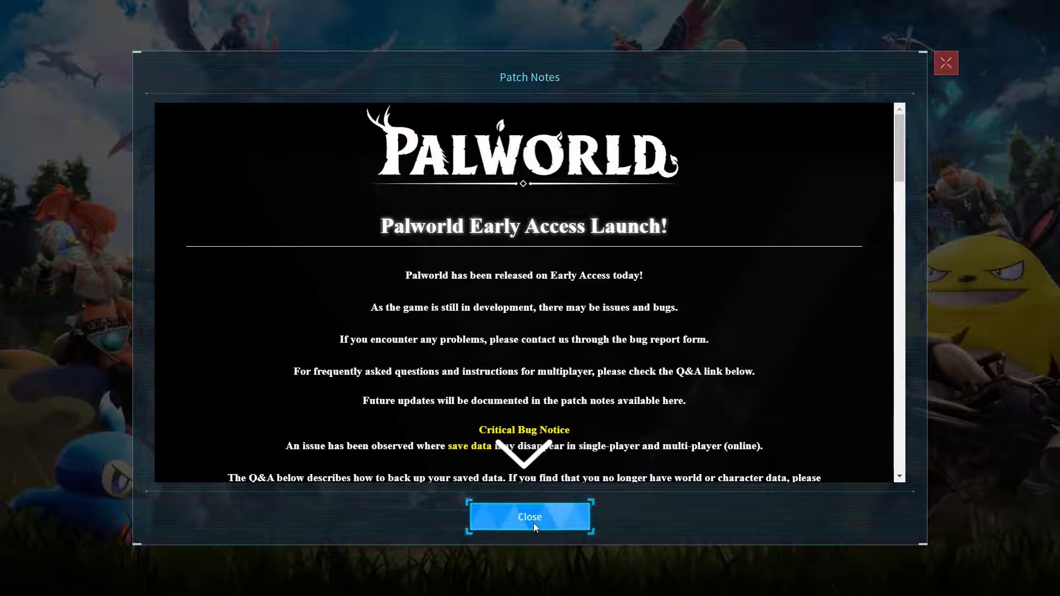
{"action": "left_click", "coordinate": [533, 522]}
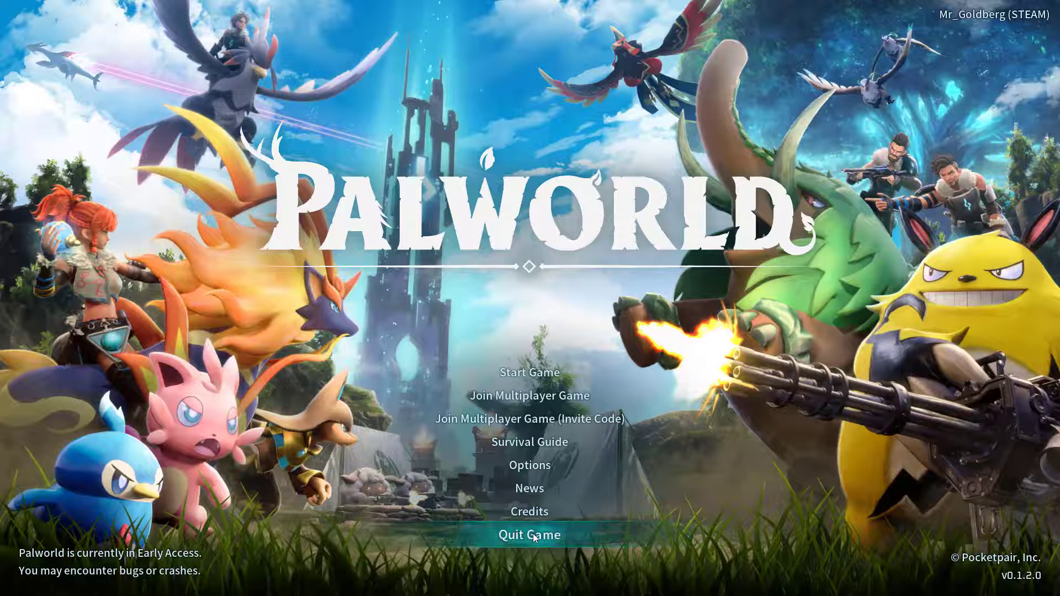
{"action": "left_click", "coordinate": [512, 533]}
{"action": "left_click", "coordinate": [473, 398]}
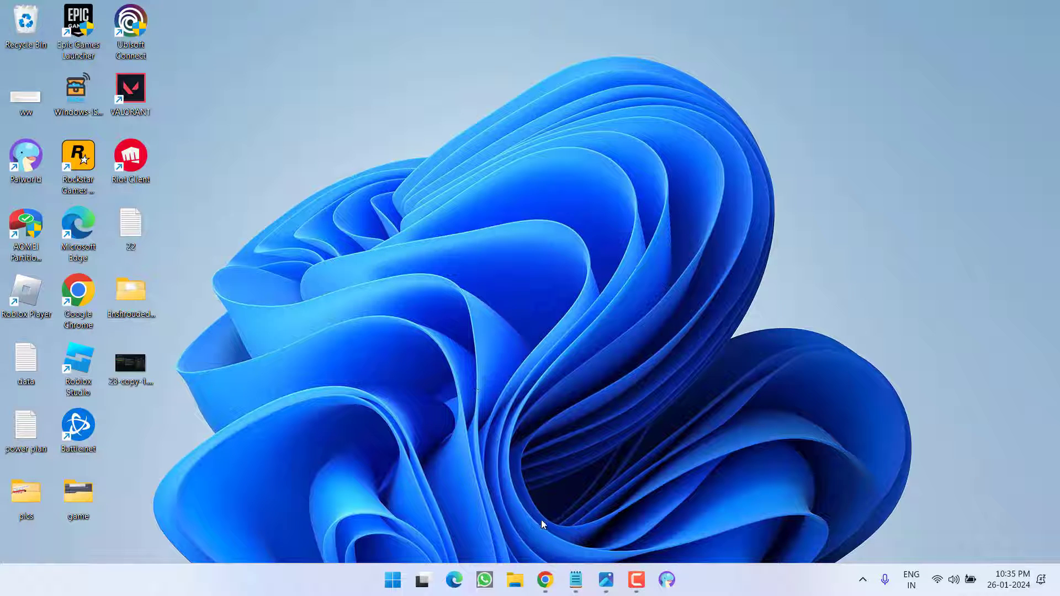
Step: Open Device Manager and expand Display adaptors to reveal the AMD Radeon graphics adapters
{"action": "right_click", "coordinate": [392, 579]}
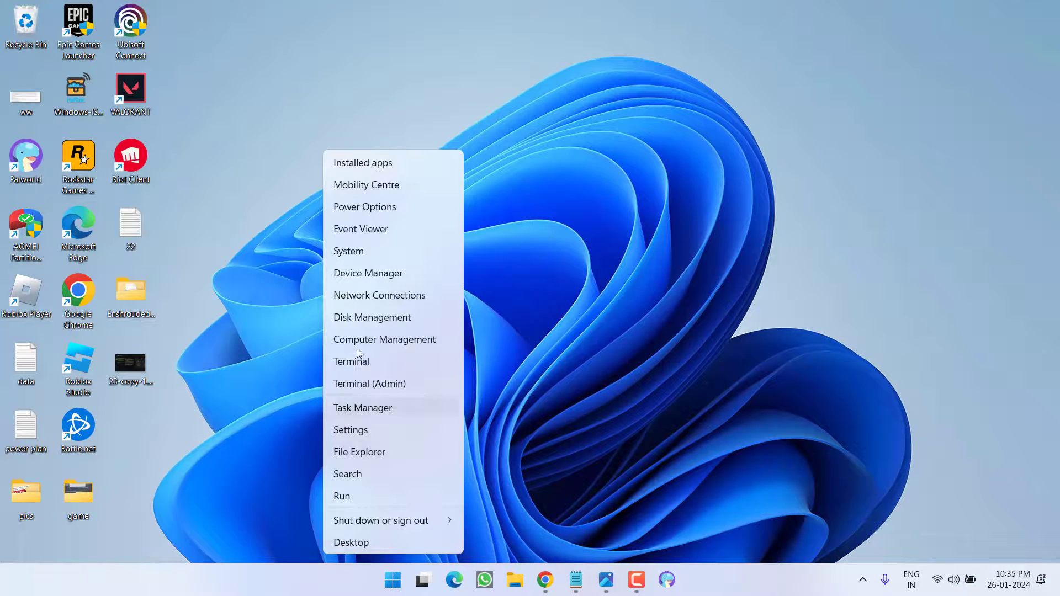
{"action": "left_click", "coordinate": [358, 273]}
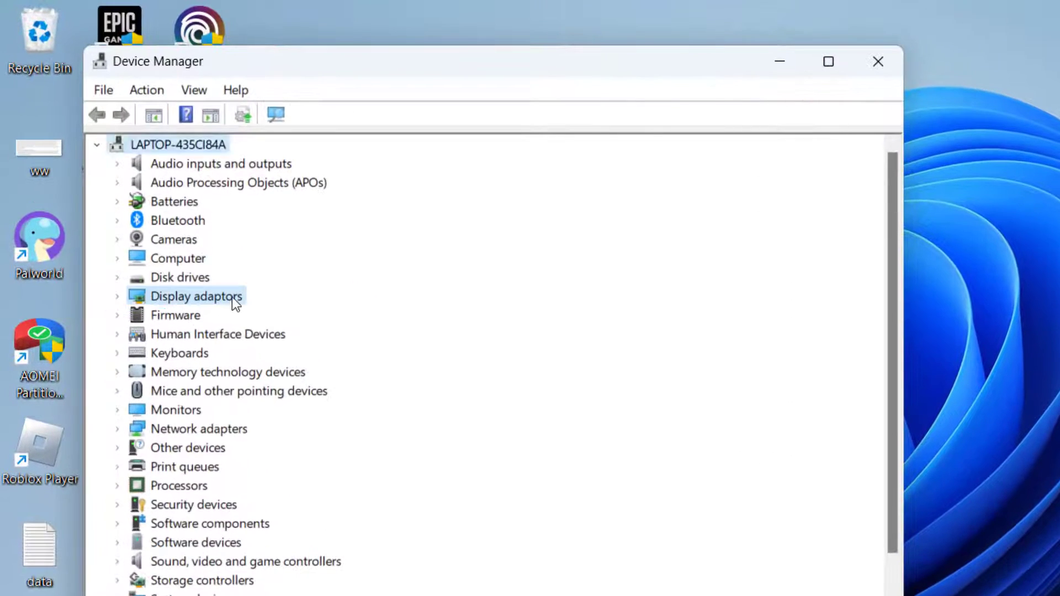
{"action": "double_click", "coordinate": [152, 195]}
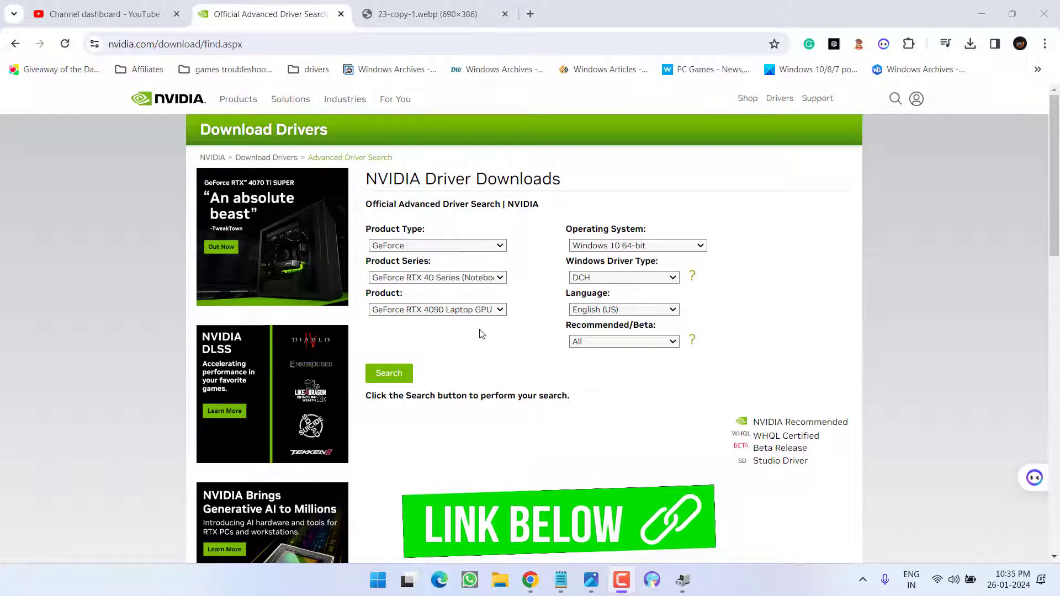
Step: Run the NVIDIA driver search for the GeForce RTX 4090 Laptop GPU
{"action": "left_click", "coordinate": [430, 276]}
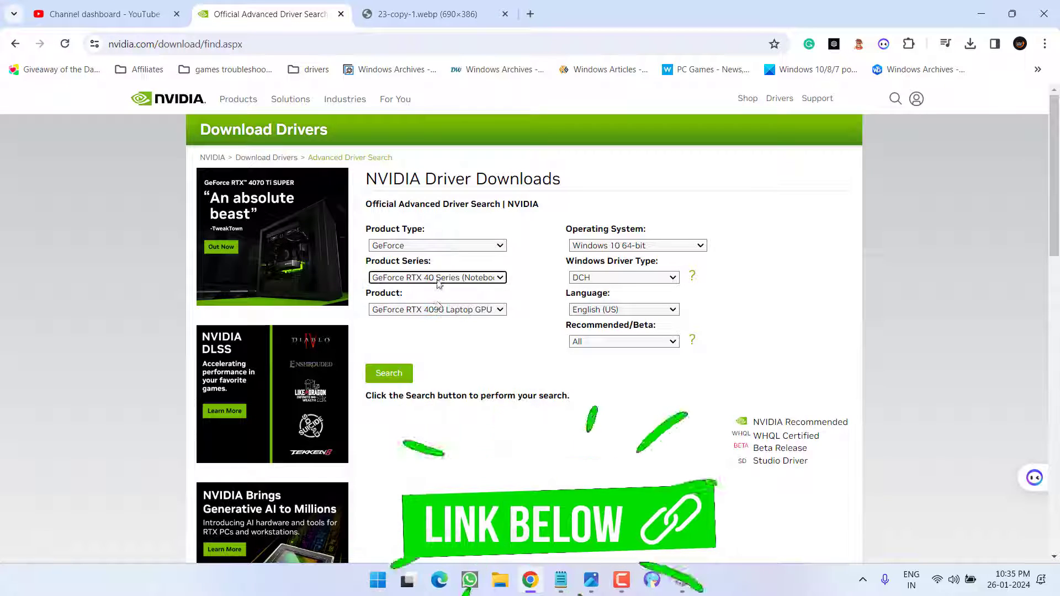
{"action": "left_click", "coordinate": [440, 310]}
{"action": "left_click", "coordinate": [396, 378]}
{"action": "scroll", "coordinate": [523, 360], "scroll_direction": "down", "scroll_amount": 3}
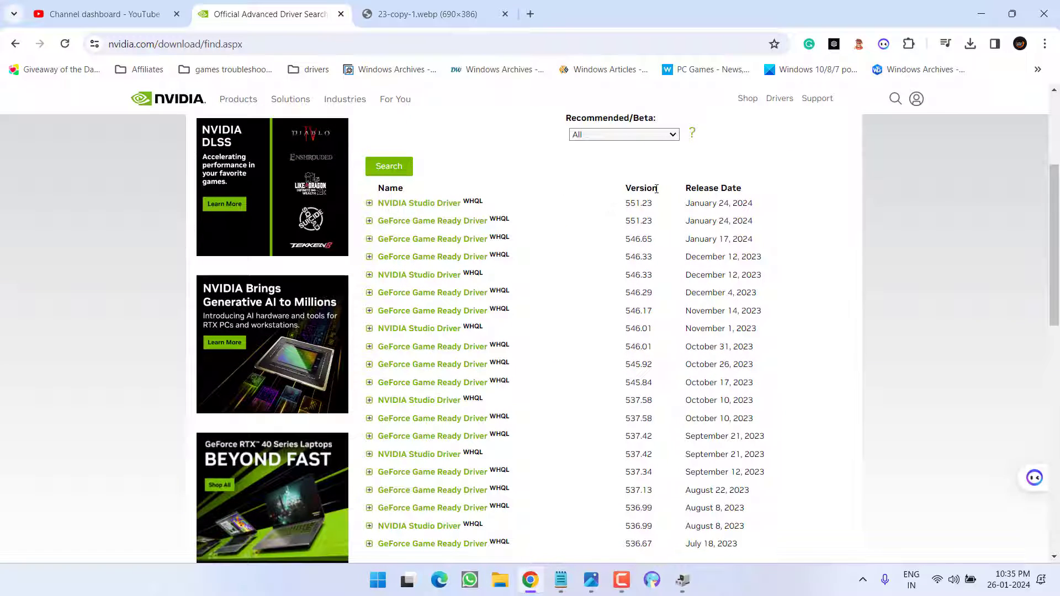
{"action": "scroll", "coordinate": [823, 231], "scroll_direction": "up", "scroll_amount": 1}
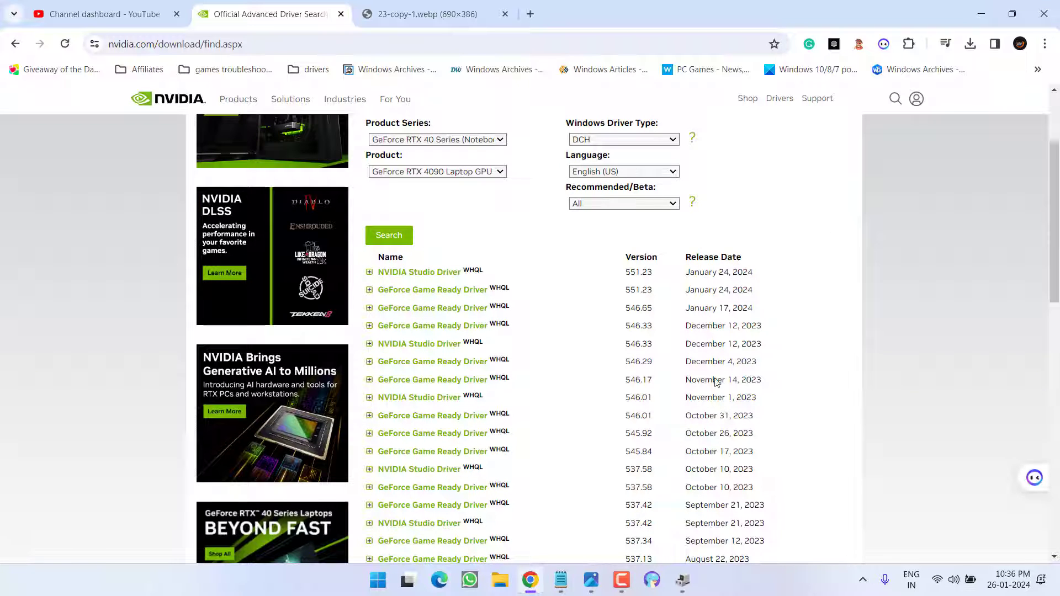
Step: View the Game Ready Driver 546.01 details, go back to the search, and minimize Chrome
{"action": "triple_click", "coordinate": [712, 381]}
{"action": "left_click", "coordinate": [779, 414]}
{"action": "scroll", "coordinate": [447, 374], "scroll_direction": "down", "scroll_amount": 1}
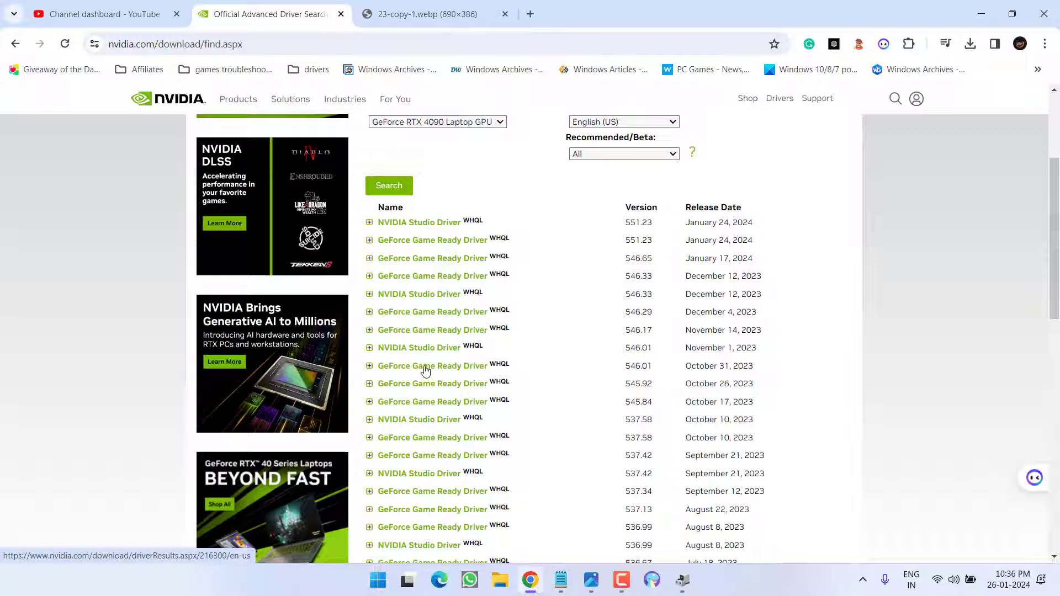
{"action": "left_click", "coordinate": [434, 367]}
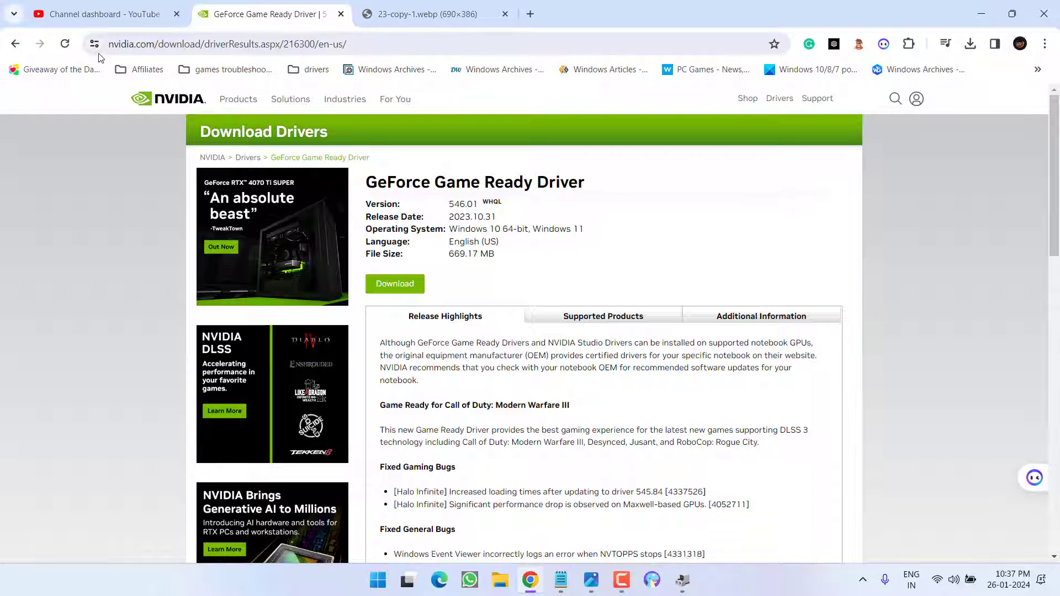
{"action": "left_click", "coordinate": [16, 44]}
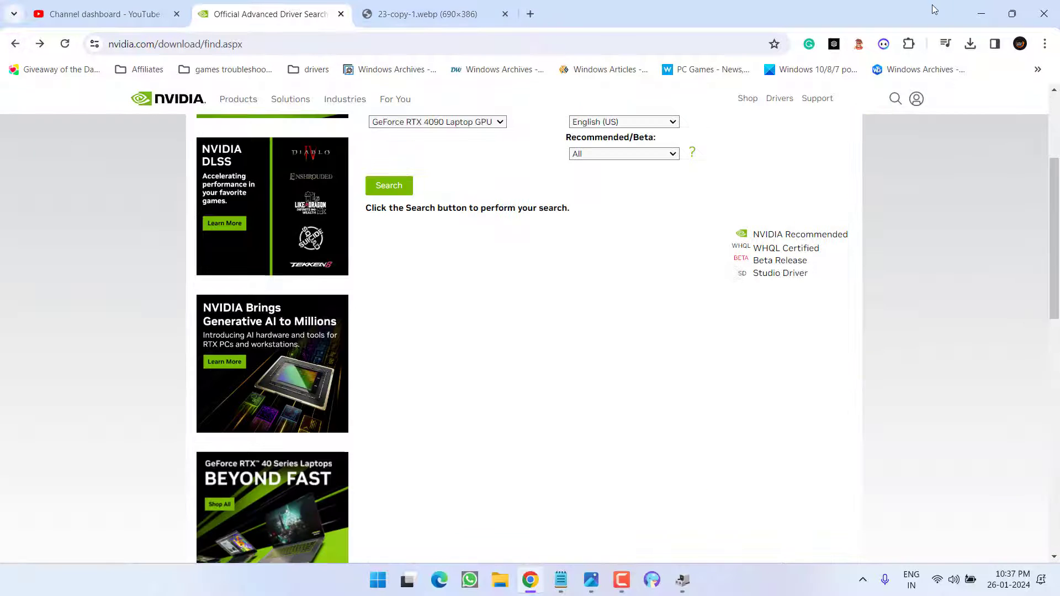
{"action": "left_click", "coordinate": [981, 13]}
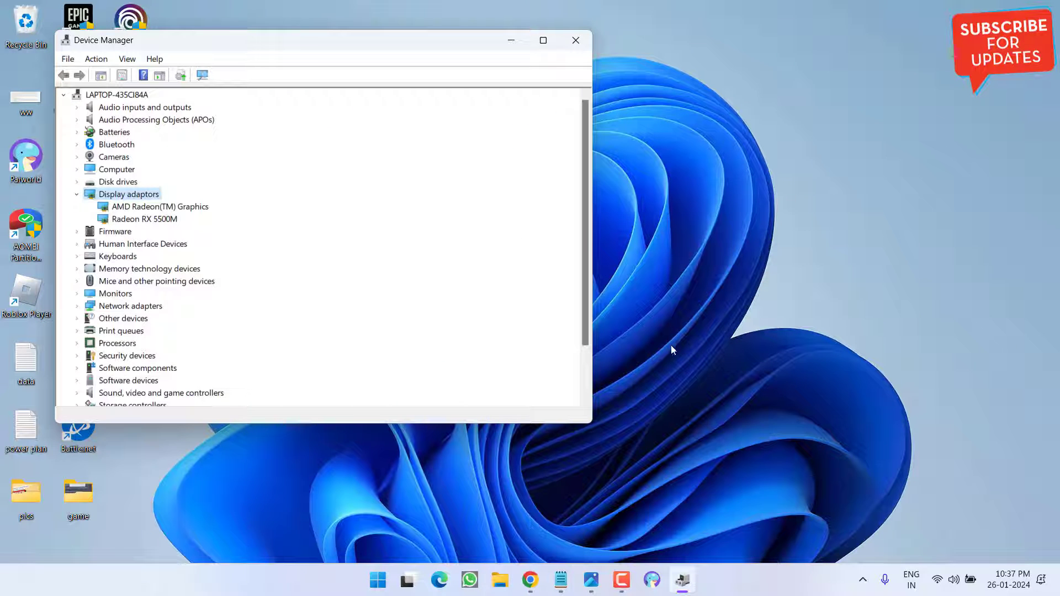
Step: Close Device Manager and open Credential Manager's Windows Credentials via a 'cre' Start search
{"action": "left_click", "coordinate": [576, 40]}
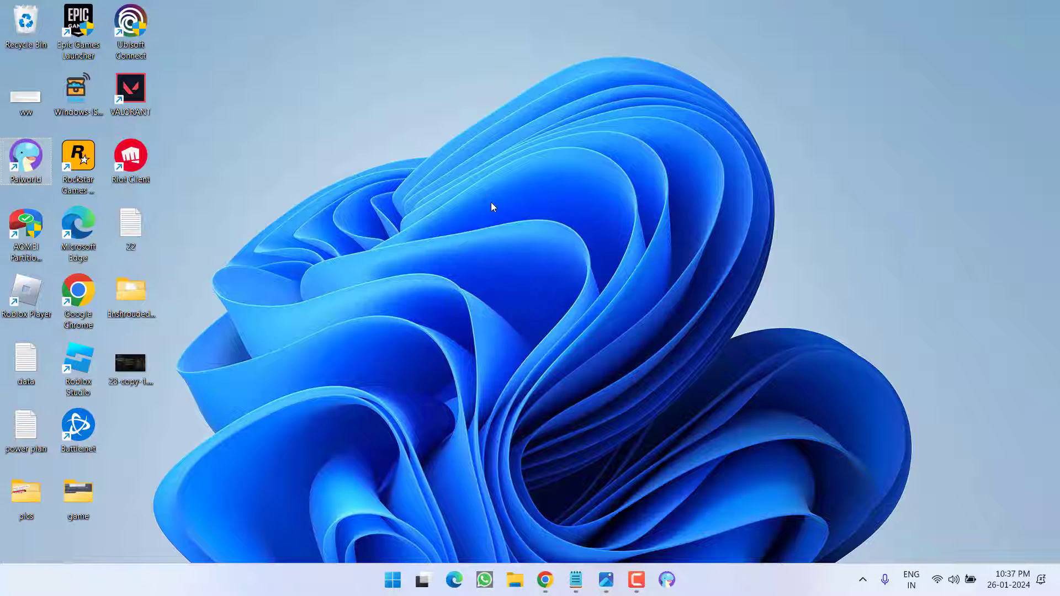
{"action": "left_click", "coordinate": [394, 581]}
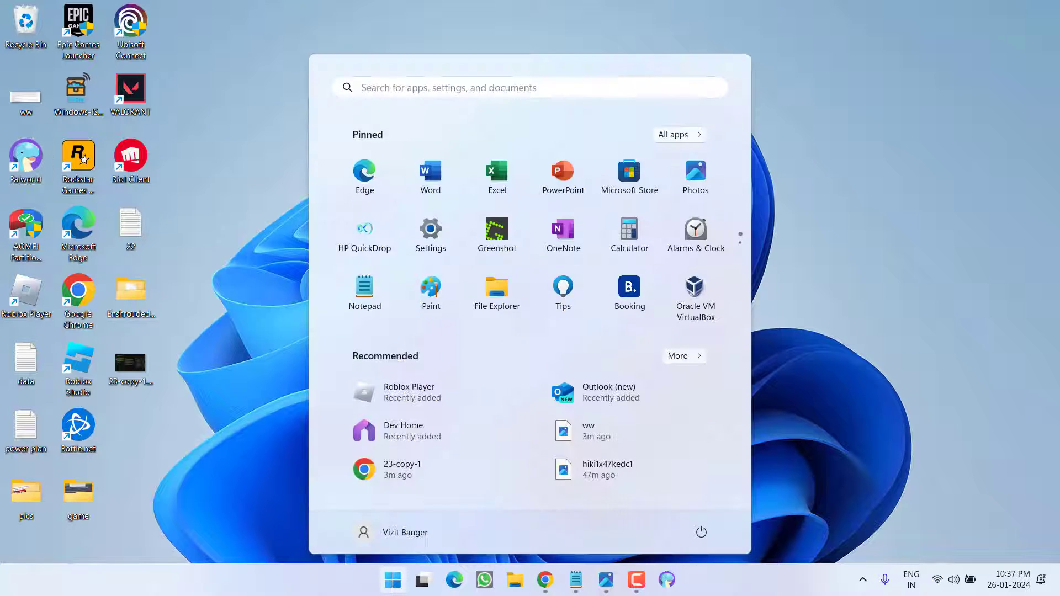
{"action": "type", "text": "cre"}
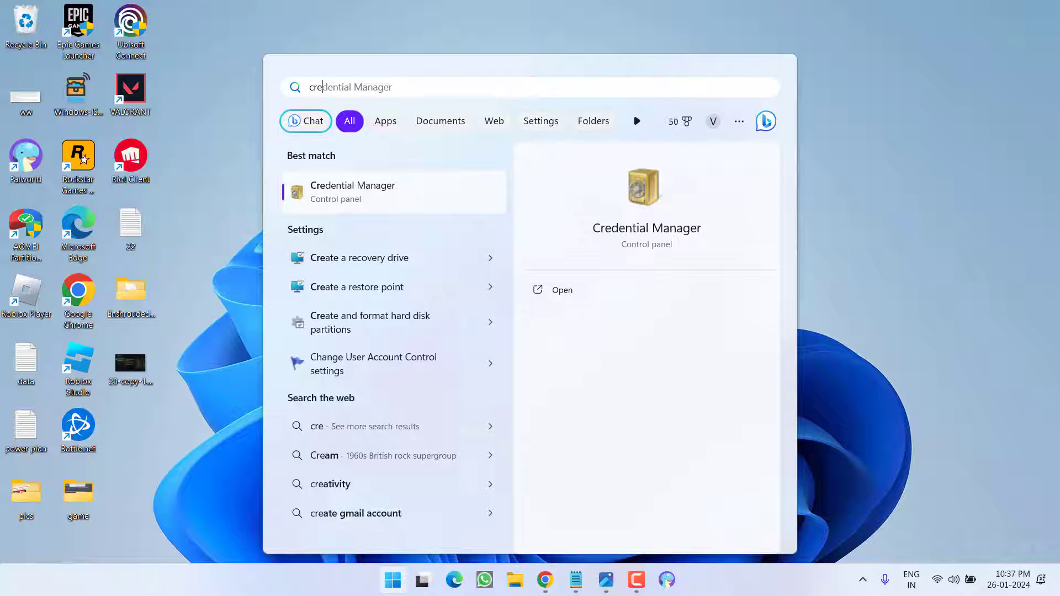
{"action": "left_click", "coordinate": [639, 229]}
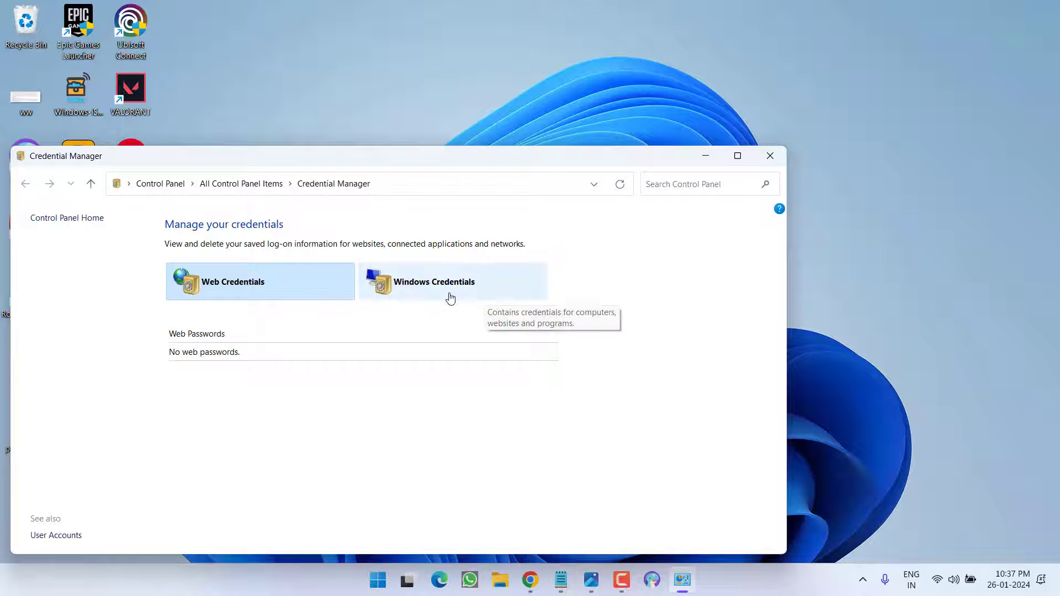
{"action": "left_click", "coordinate": [450, 298]}
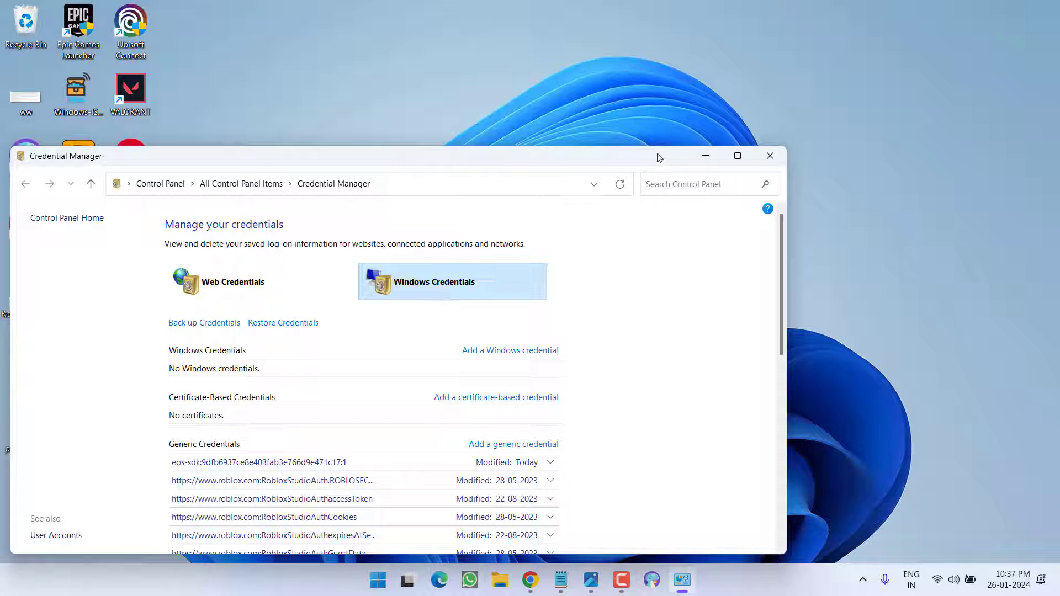
{"action": "left_click_drag", "start_coordinate": [529, 154], "coordinate": [698, 95]}
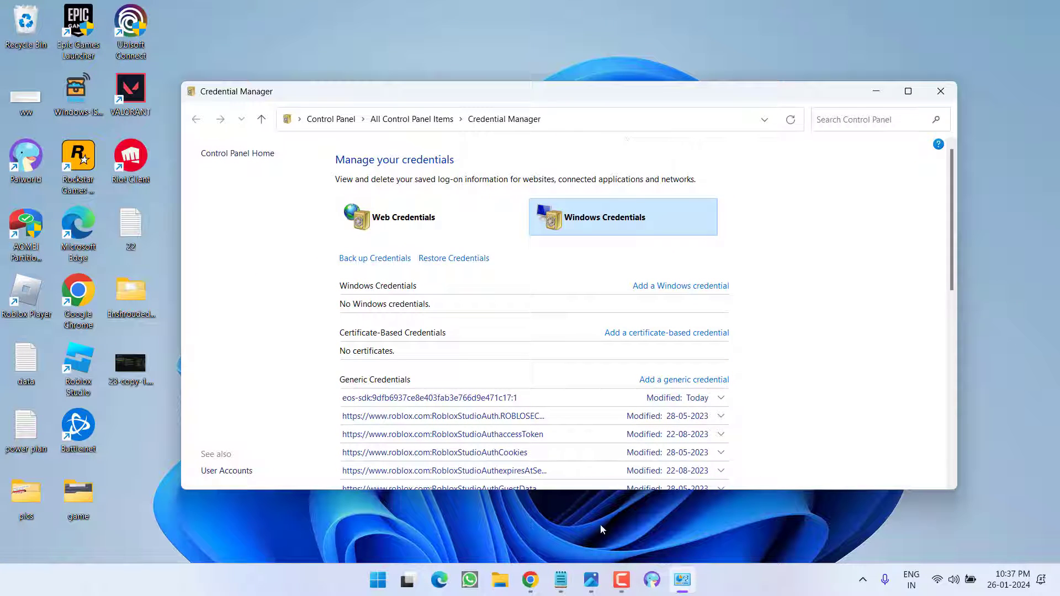
{"action": "left_click", "coordinate": [591, 580]}
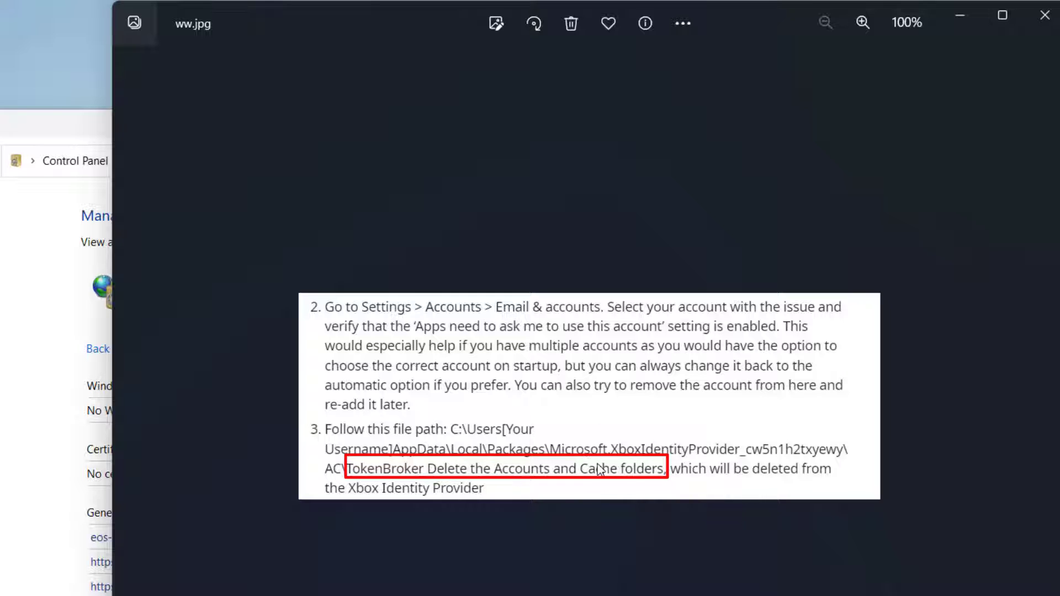
Step: Open PowerShell as administrator and run the Remove-AppxPackage command for Microsoft.XboxIdentityProvider
{"action": "left_click", "coordinate": [1044, 15]}
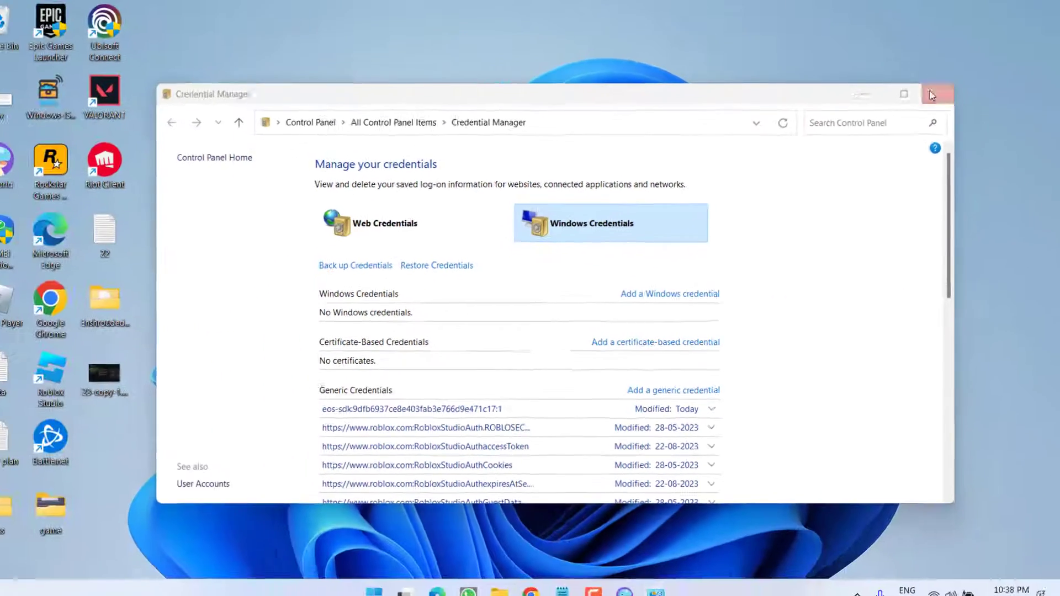
{"action": "left_click", "coordinate": [824, 117]}
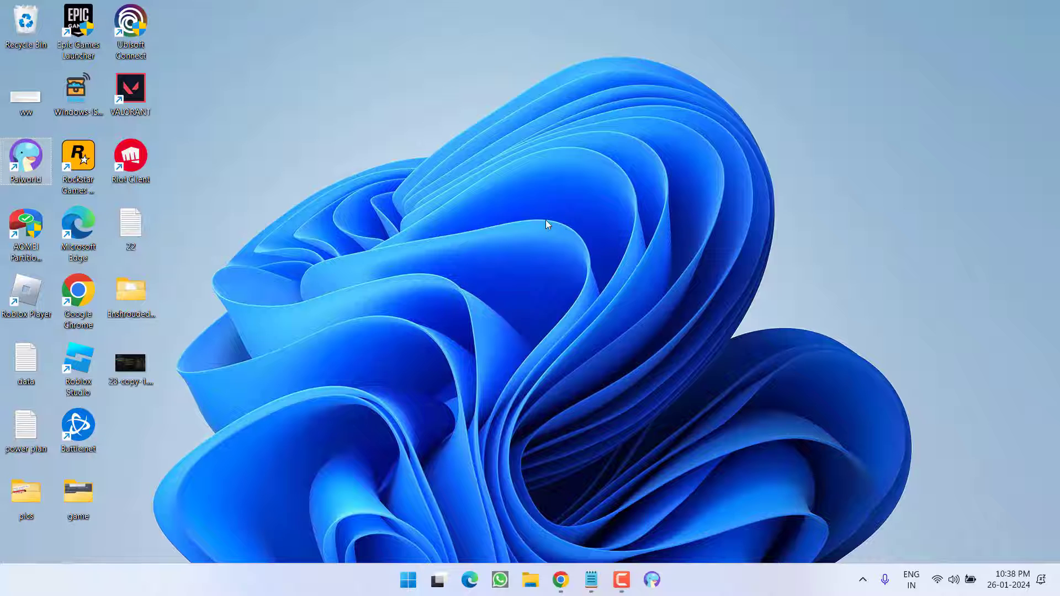
{"action": "left_click", "coordinate": [409, 578]}
{"action": "type", "text": "power"}
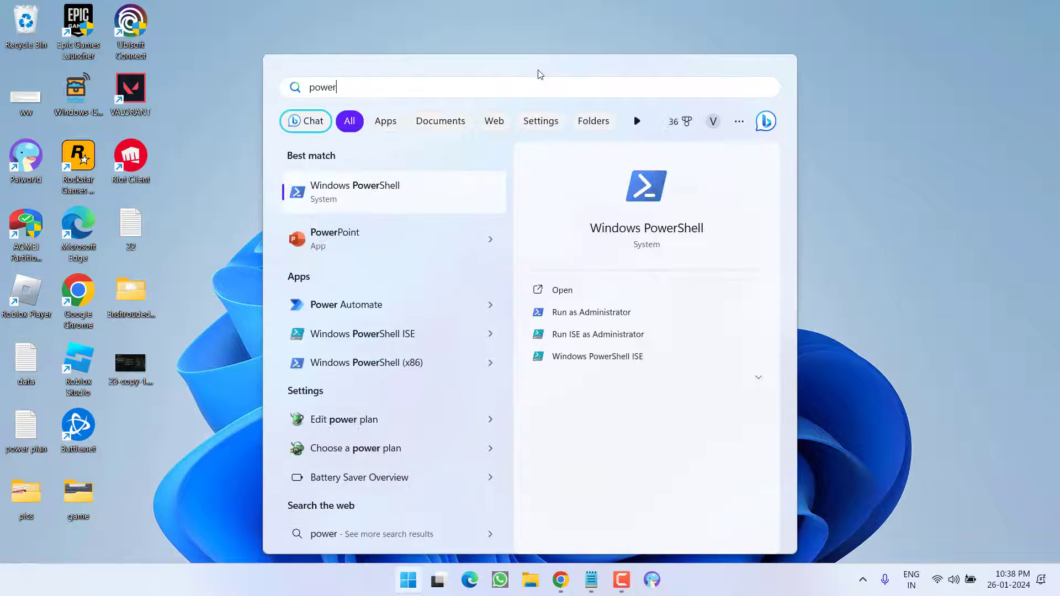
{"action": "left_click", "coordinate": [617, 312]}
{"action": "left_click", "coordinate": [450, 399]}
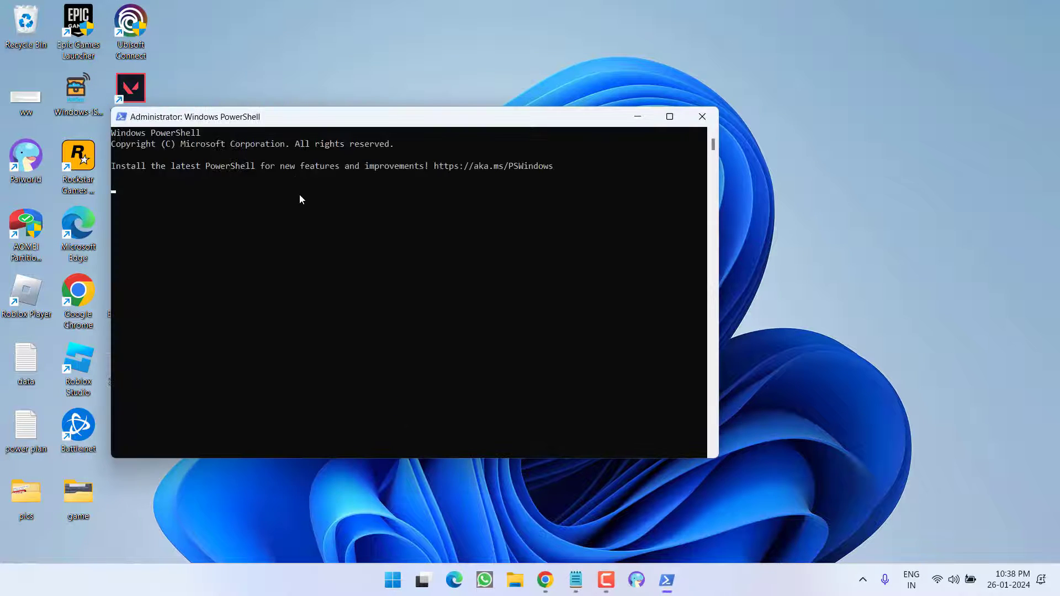
{"action": "left_click", "coordinate": [296, 231]}
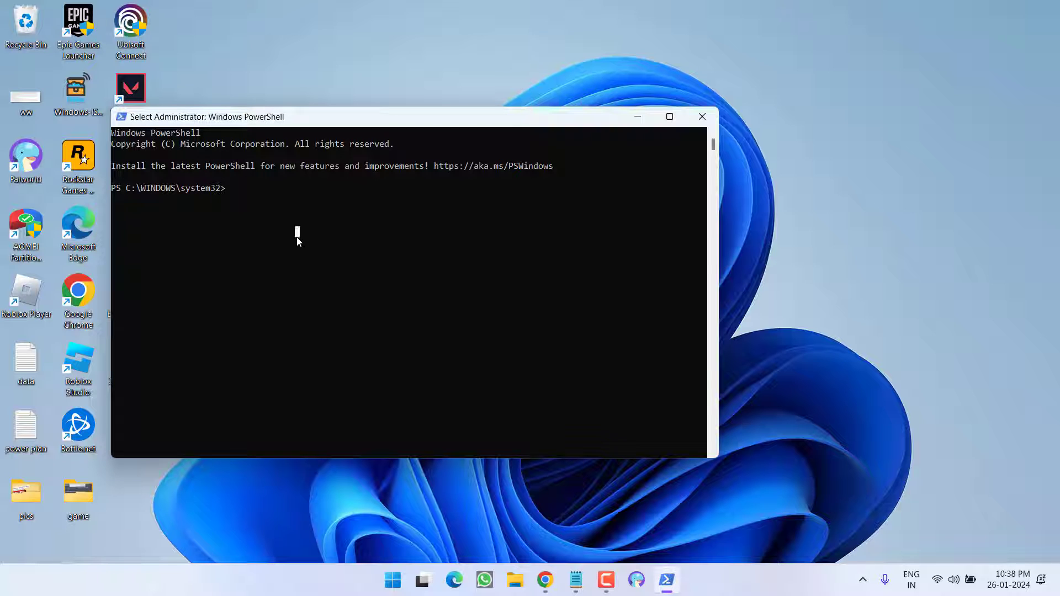
{"action": "type", "text": "Get-appxpackage Microsoft.XboxIdentityProvider | Remove-AppxPackage"}
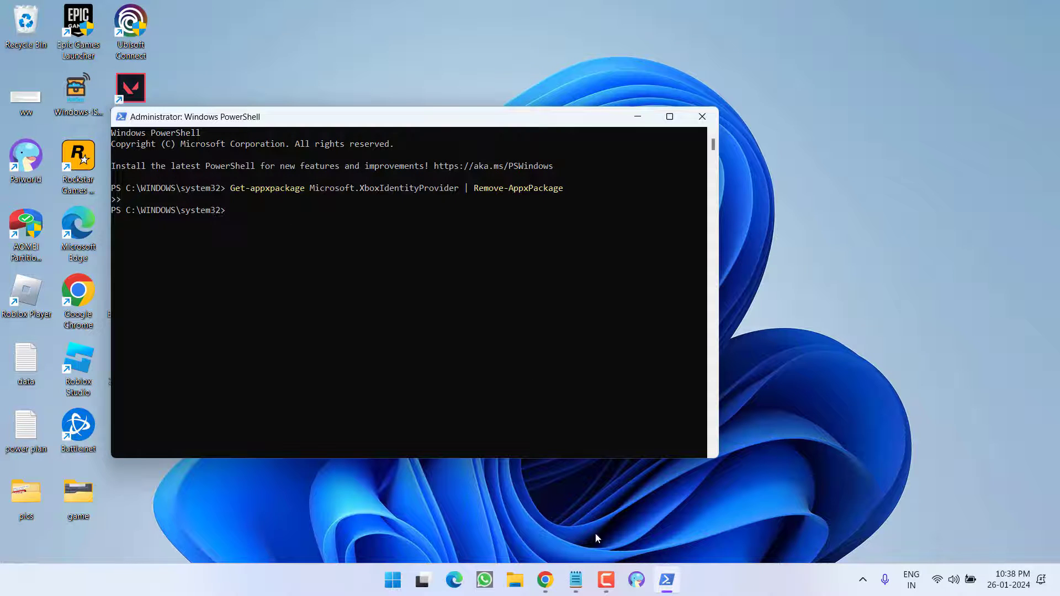
Step: Load the Xbox Identity Provider store page in a new Chrome tab
{"action": "key", "text": "super+d"}
{"action": "left_click", "coordinate": [545, 579]}
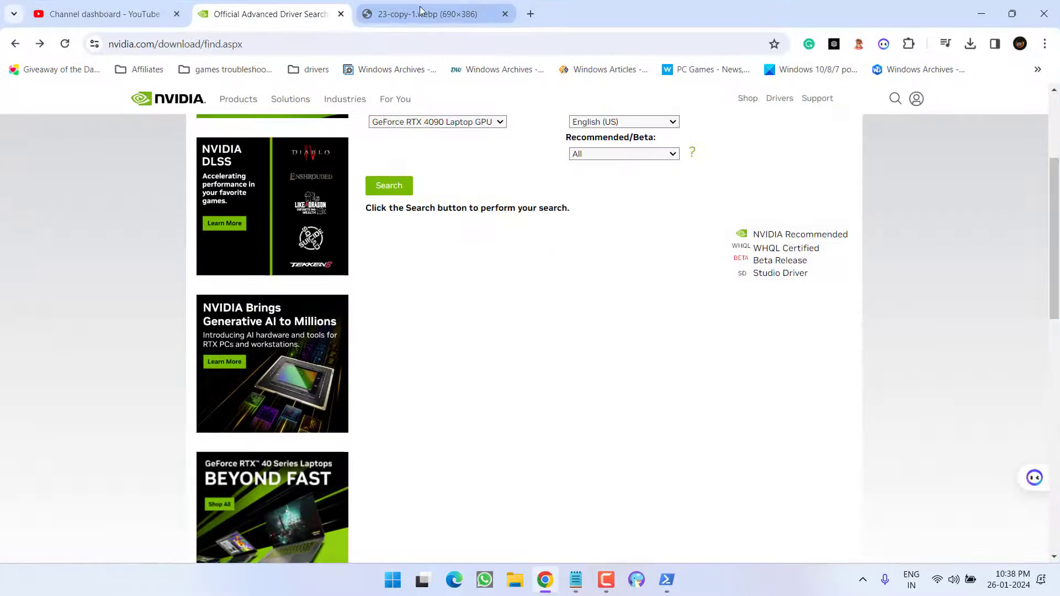
{"action": "key", "text": "ctrl+t"}
{"action": "type", "text": "https://apps.microsoft.com/store/detail/xbox-identity-provider/9WZDNCRD1HKW?hl="}
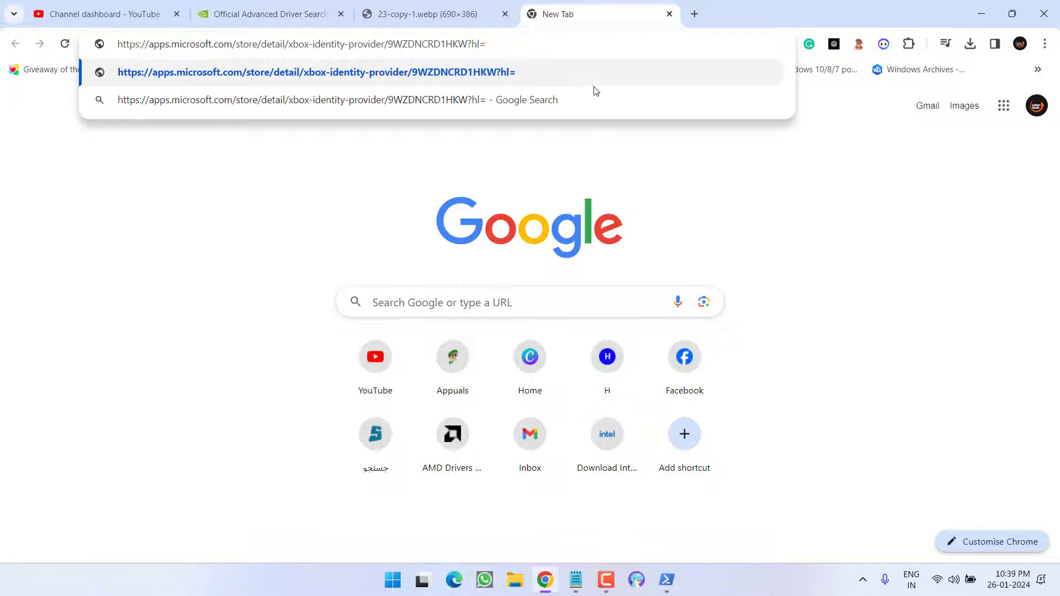
{"action": "key", "text": "Return"}
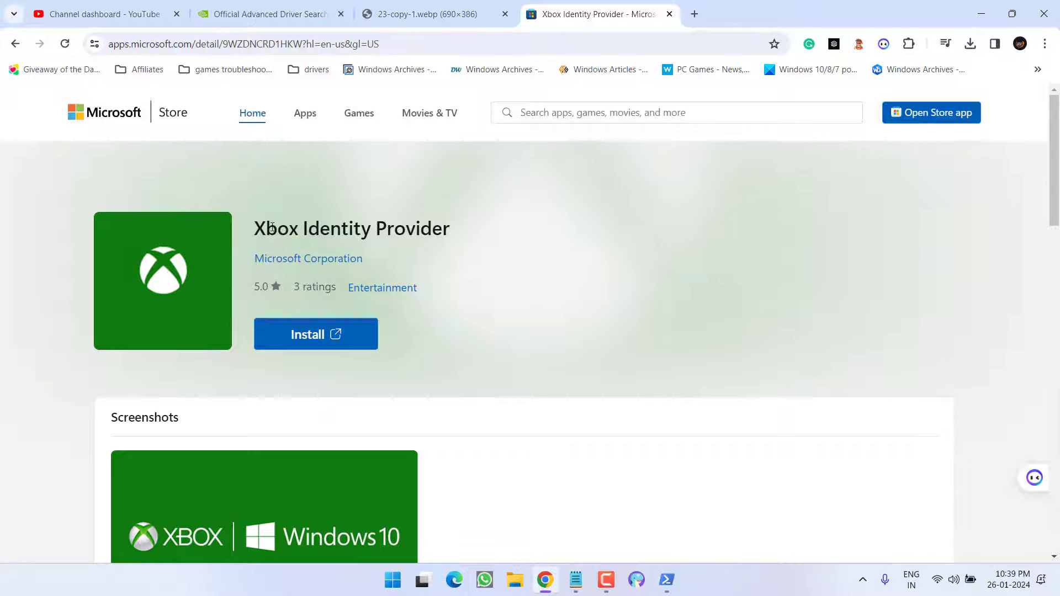
Step: Start the Xbox Identity Provider install and let the page open Microsoft Store
{"action": "left_click_drag", "start_coordinate": [272, 227], "coordinate": [445, 229]}
{"action": "left_click", "coordinate": [342, 209]}
{"action": "left_click", "coordinate": [307, 343]}
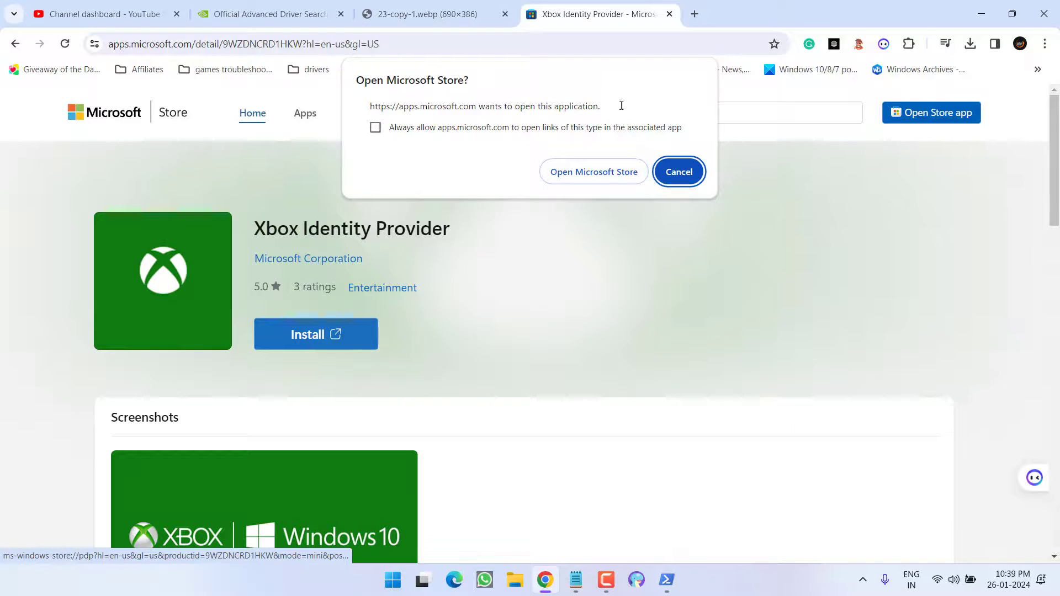
{"action": "left_click", "coordinate": [595, 174]}
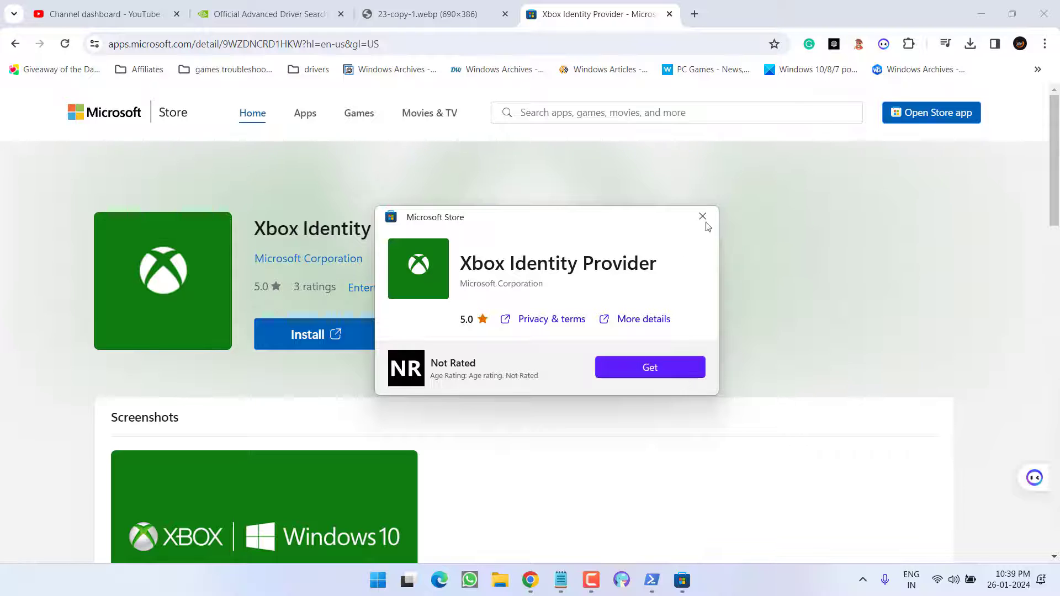
Step: Close the Microsoft Store pop-up window
{"action": "left_click", "coordinate": [702, 215]}
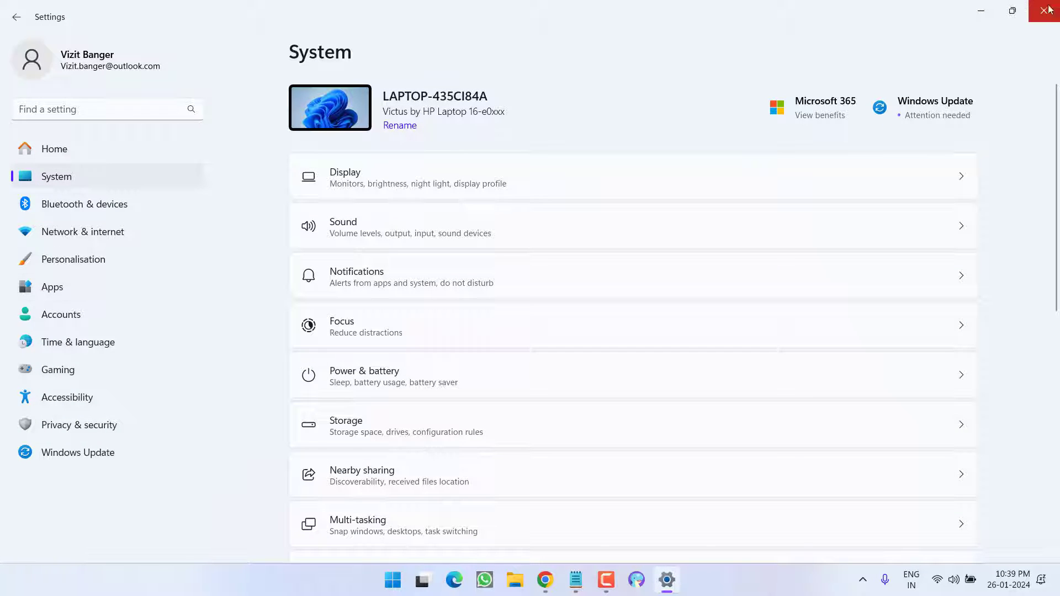
Step: Minimize the Settings window to bring the Chrome store page back into view
{"action": "left_click", "coordinate": [974, 7]}
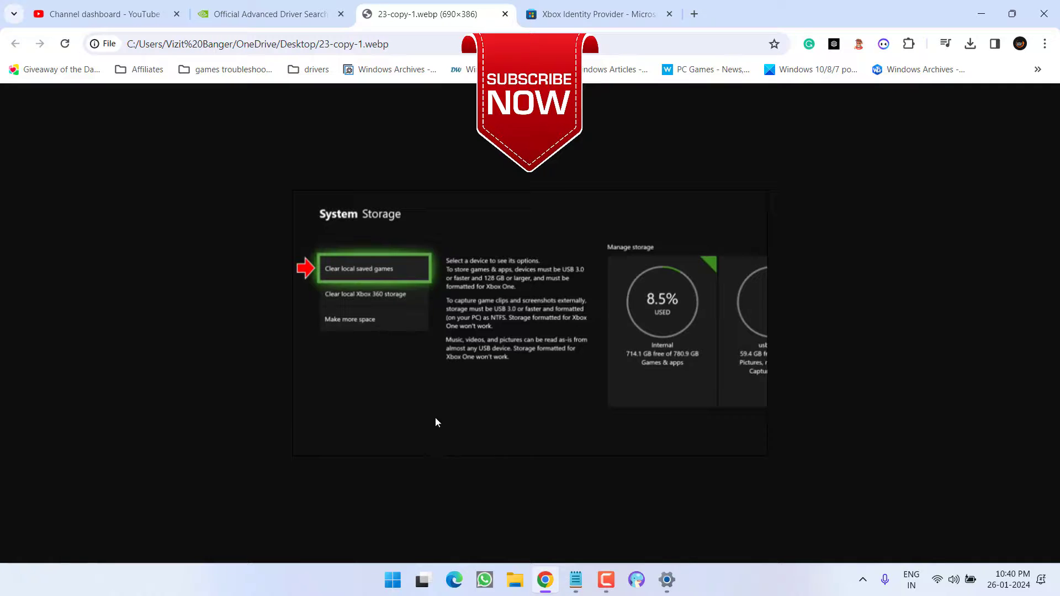
Step: Minimize Chrome to reveal the desktop with the Palworld shortcut
{"action": "left_click", "coordinate": [981, 13]}
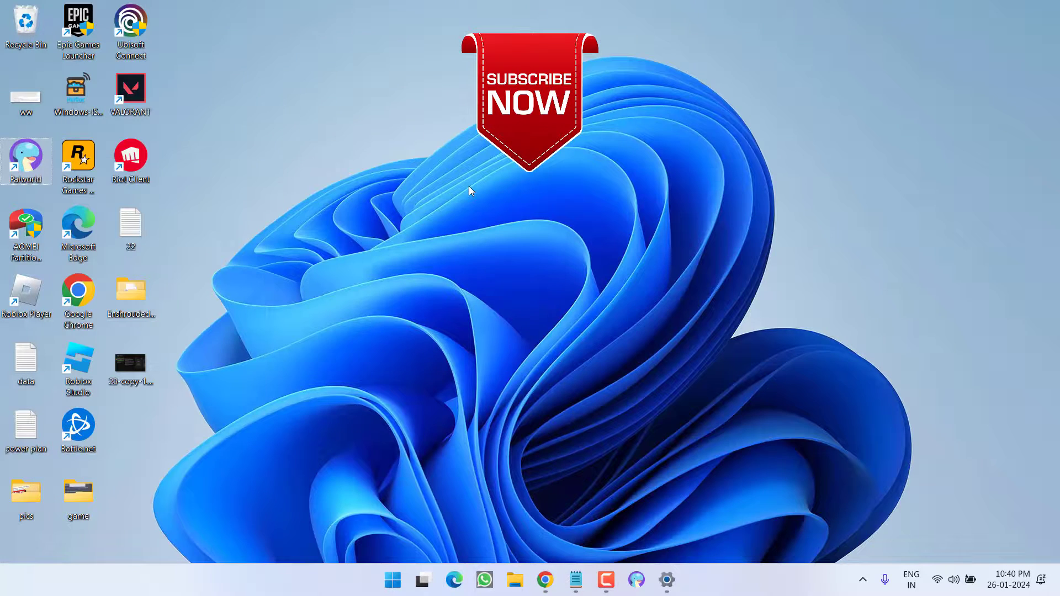